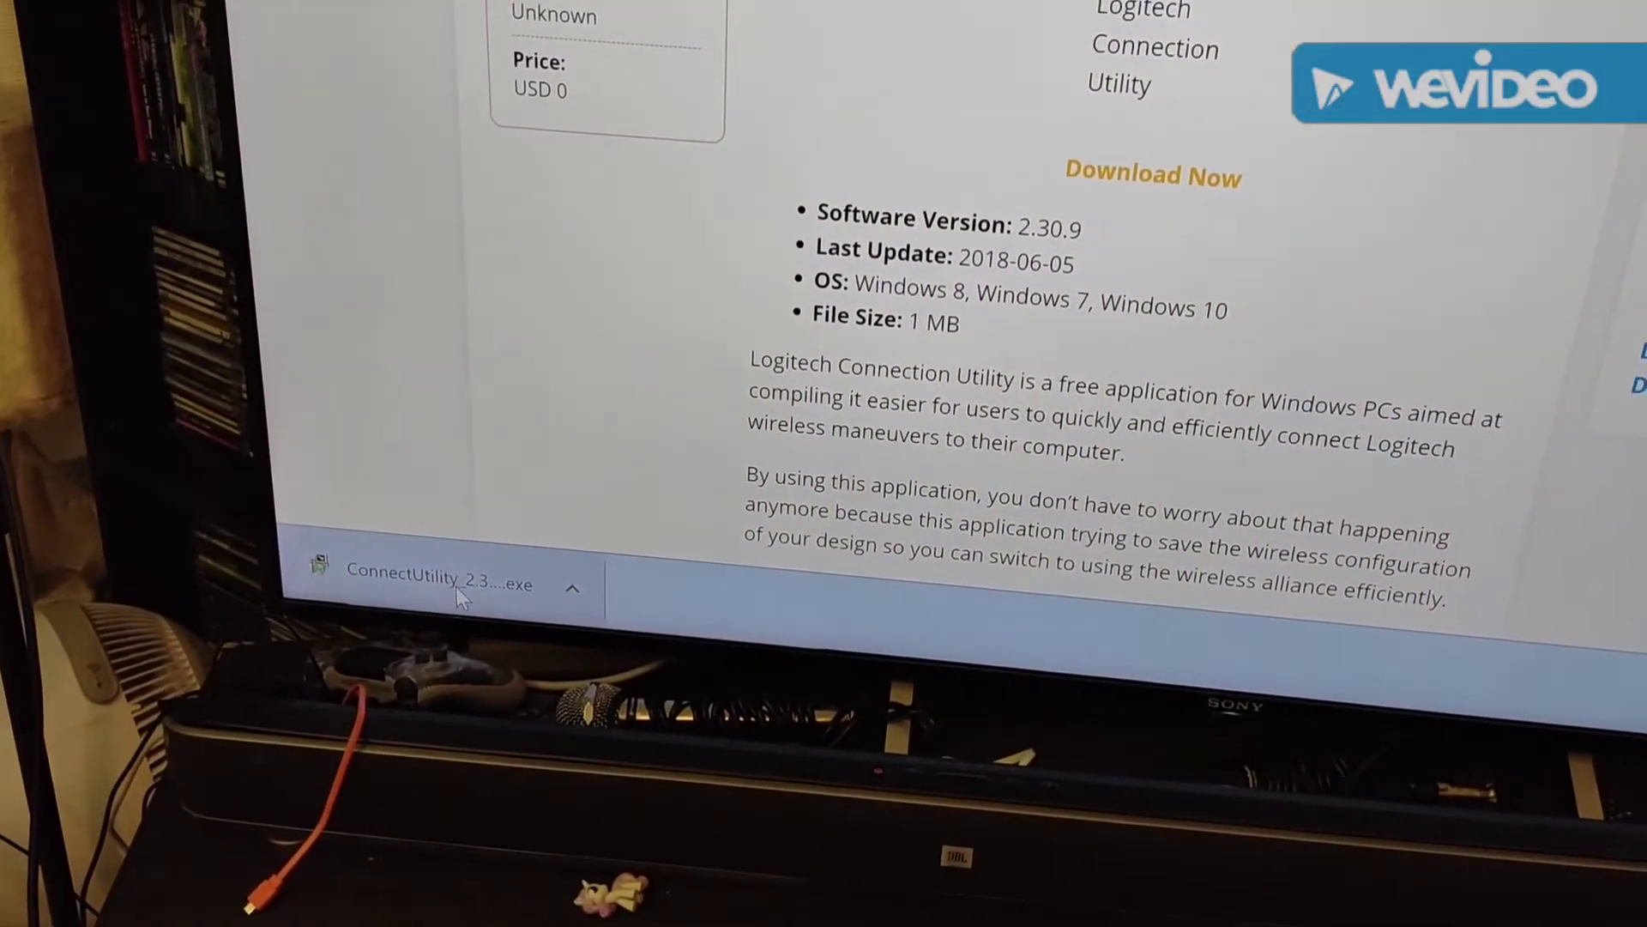
Run the downloaded ConnectUtility installer and allow it through User Account Control.
{"action": "left_click", "coordinate": [439, 576]}
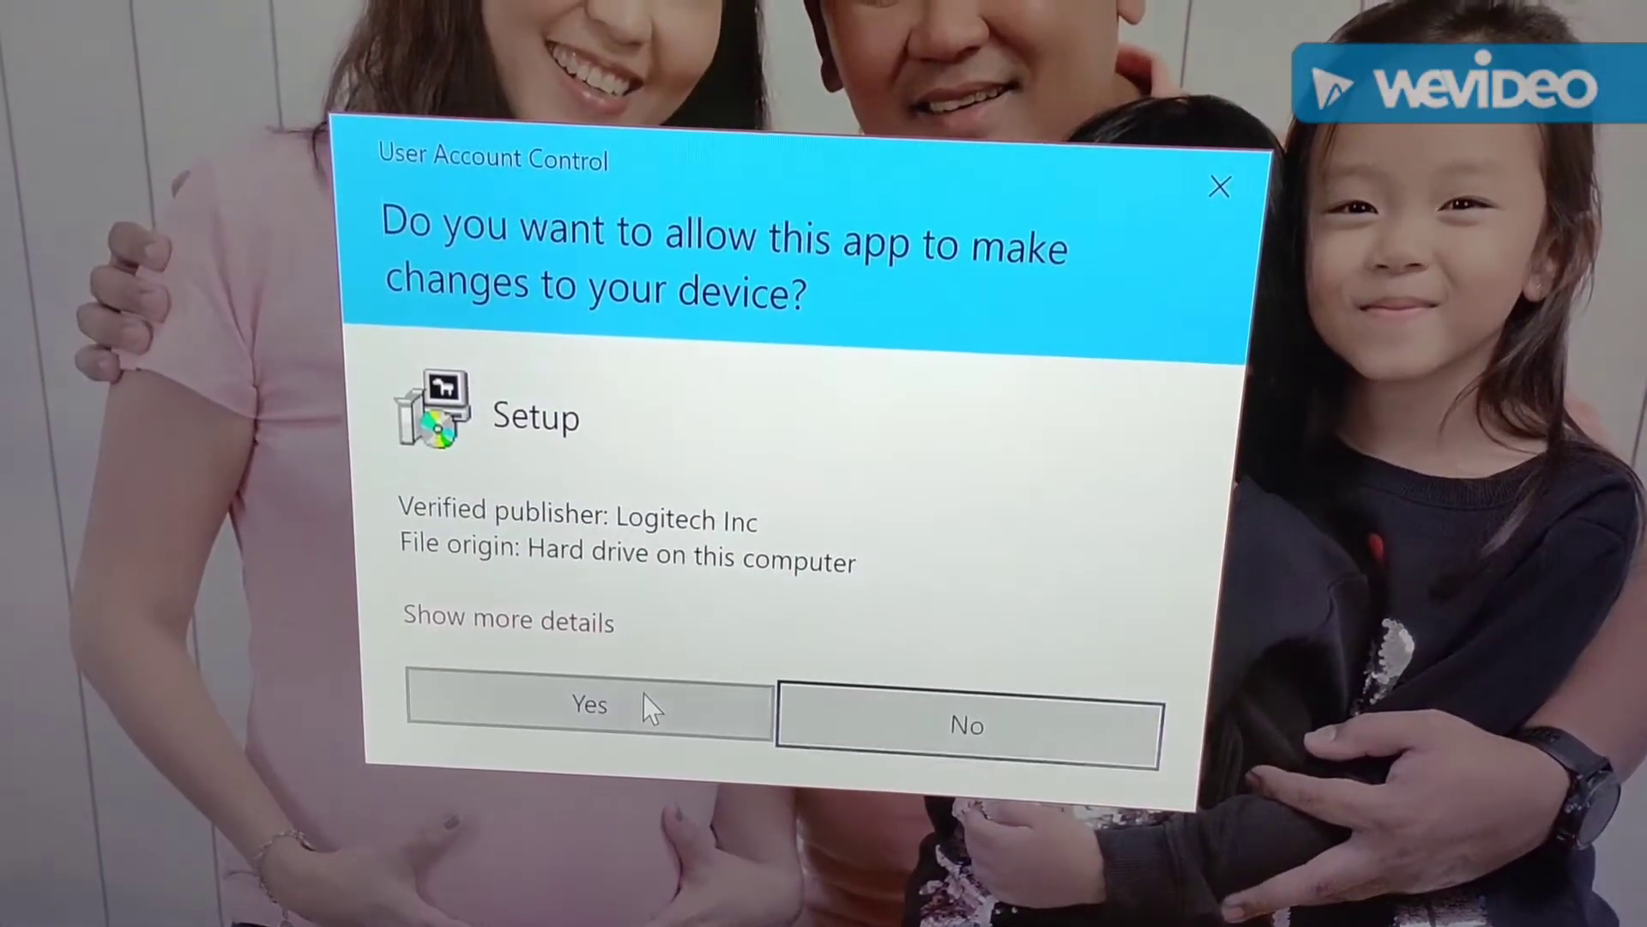
{"action": "left_click", "coordinate": [644, 695]}
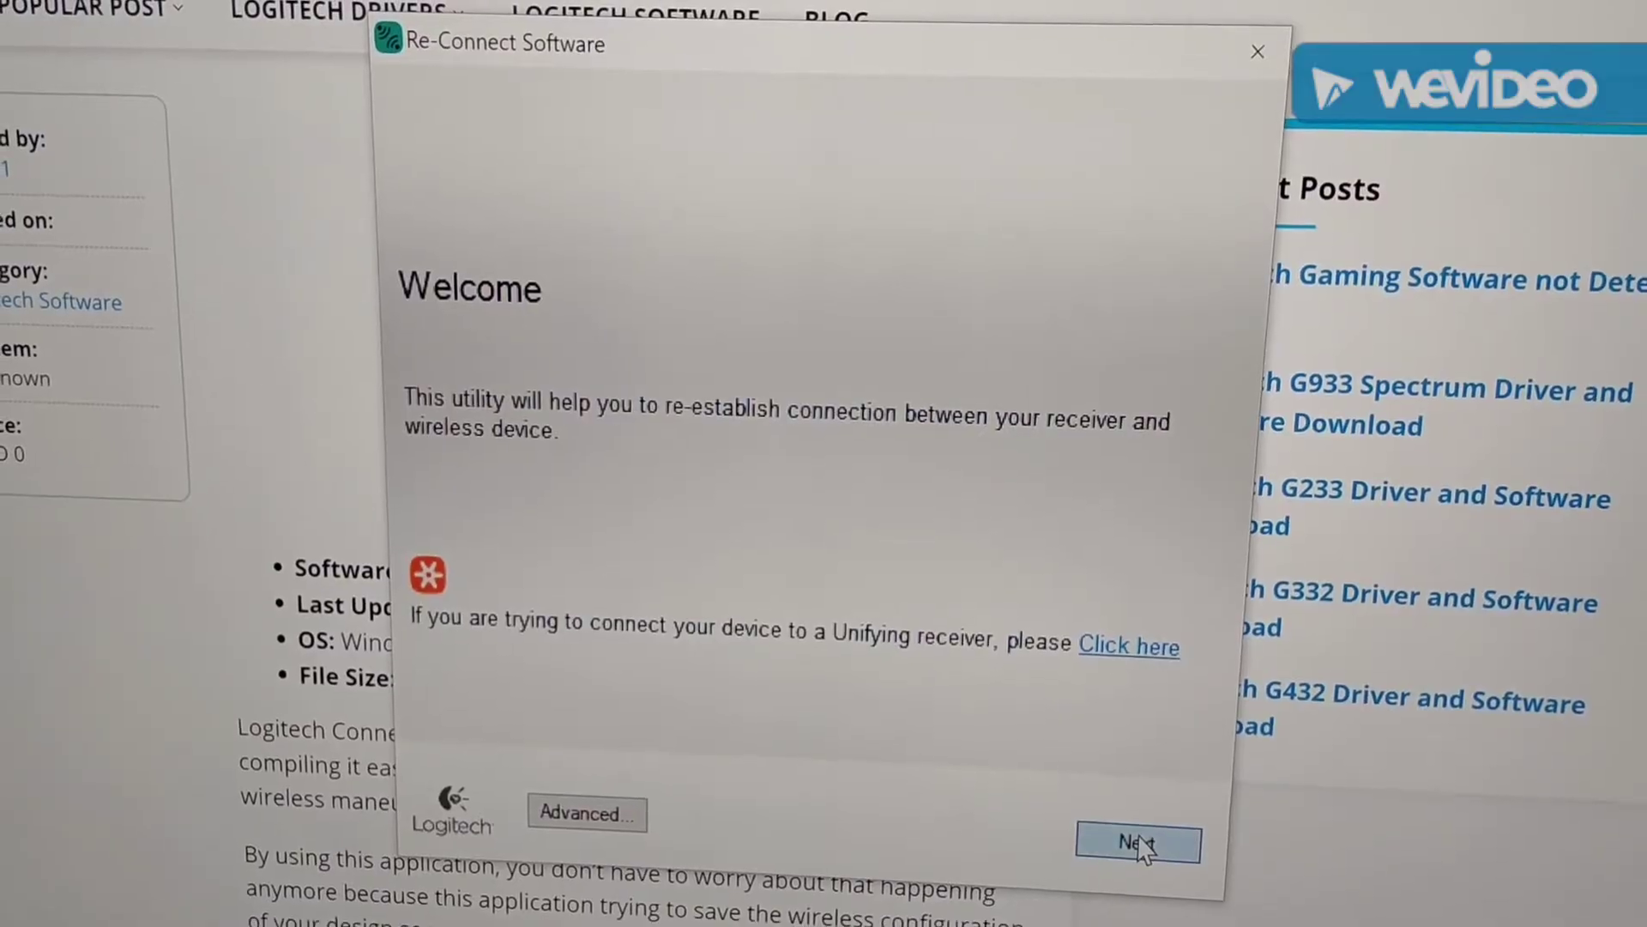
Advance past the Re-Connect Software welcome page to the switch-device-off-and-on step.
{"action": "left_click", "coordinate": [1138, 843]}
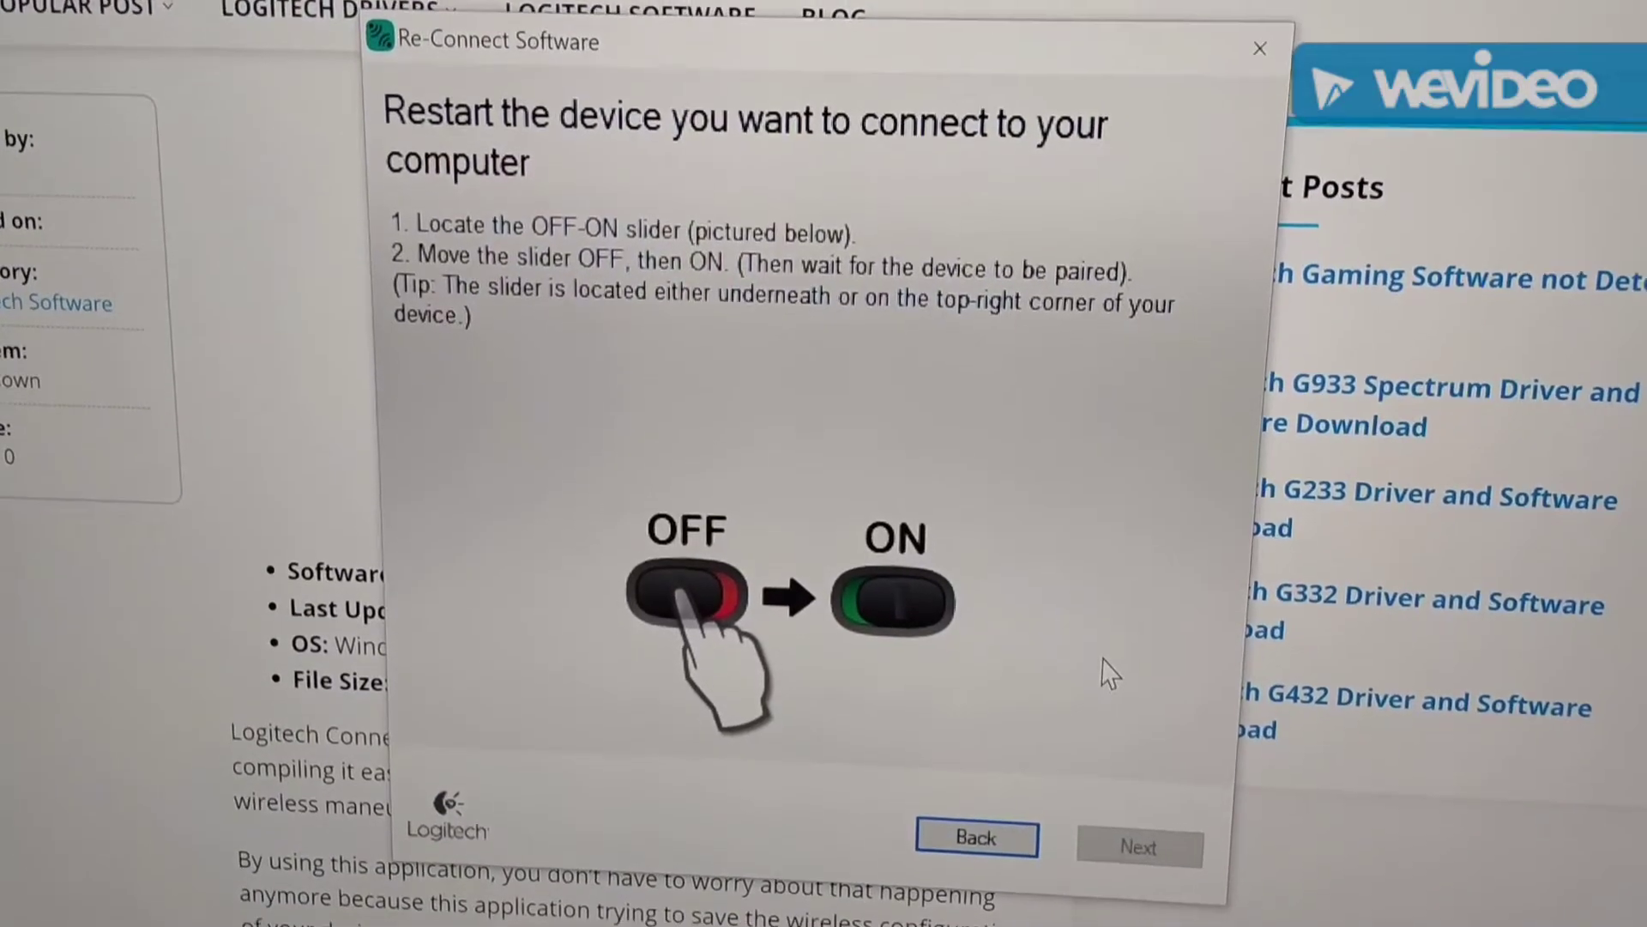